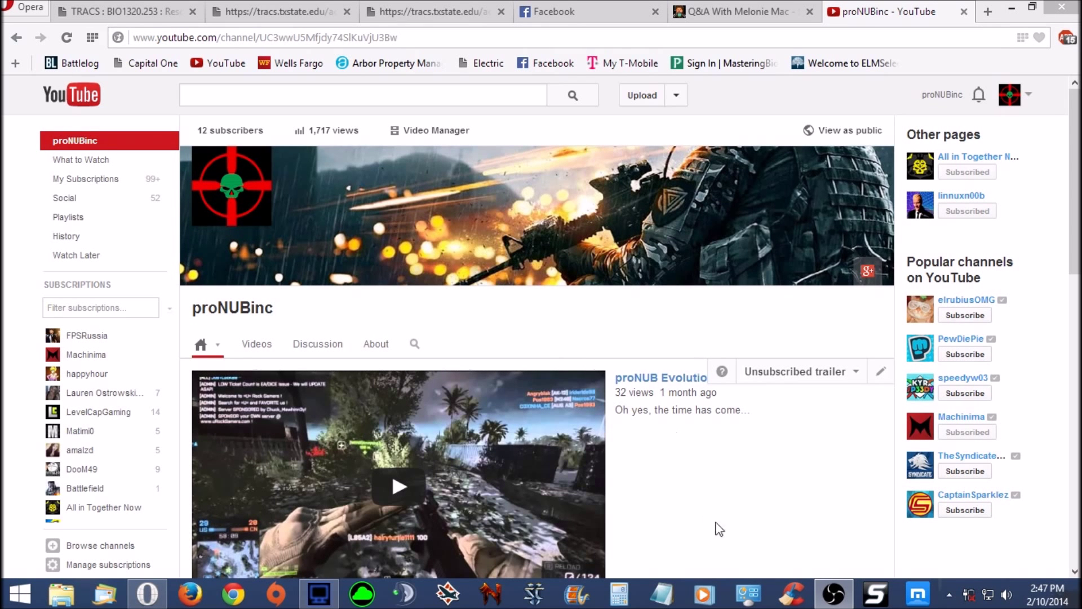
Step: Scroll the YouTube channel page to Recent uploads and Just Play, then bring up Dxtory settings
scroll(719, 504, "down", 7)
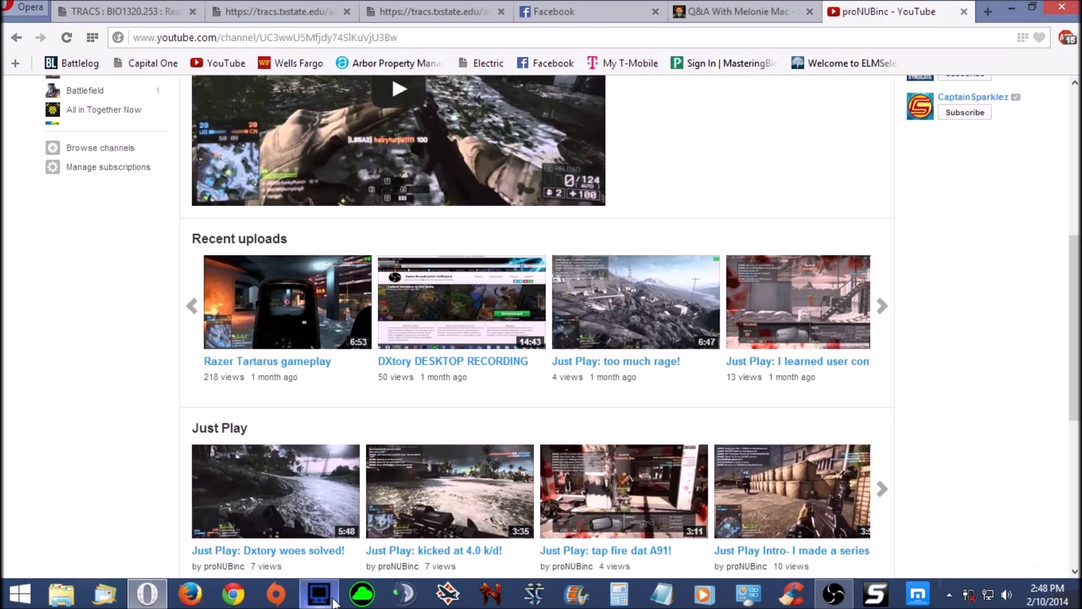
mouse_move(334, 602)
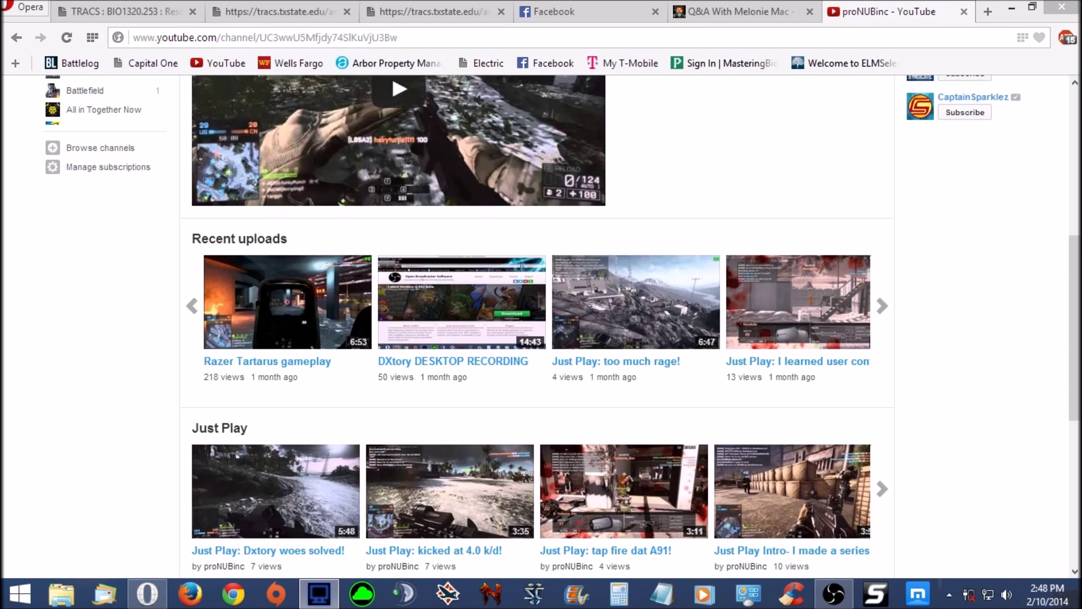
Step: Place OBS in front of Dxtory and glance at OBS Settings and Global Sources without changes
left_click_drag(532, 107, 610, 107)
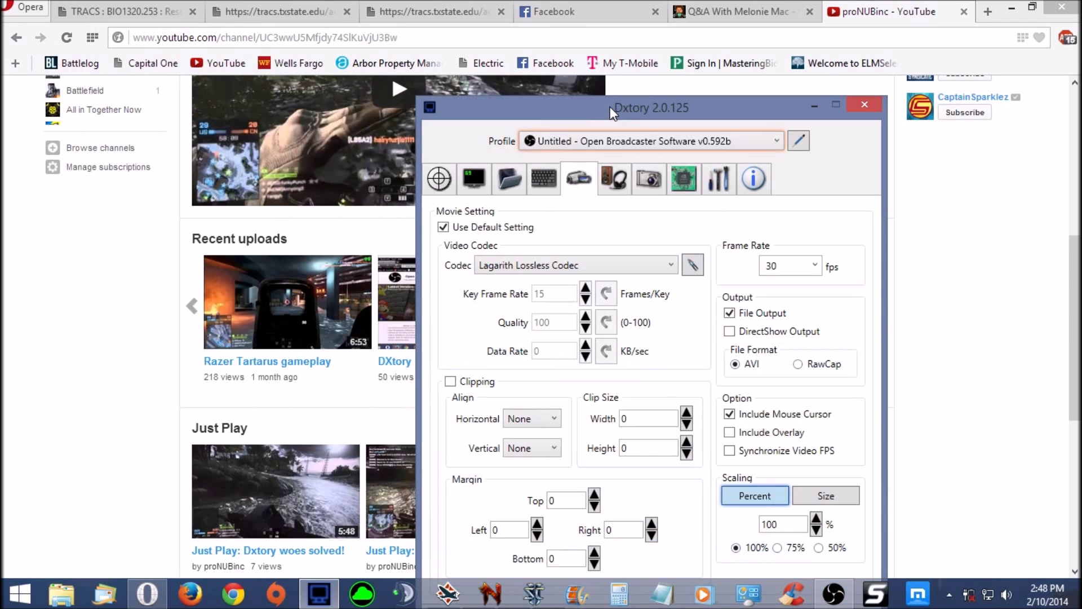
left_click_drag(0, 93, 469, 136)
left_click(548, 490)
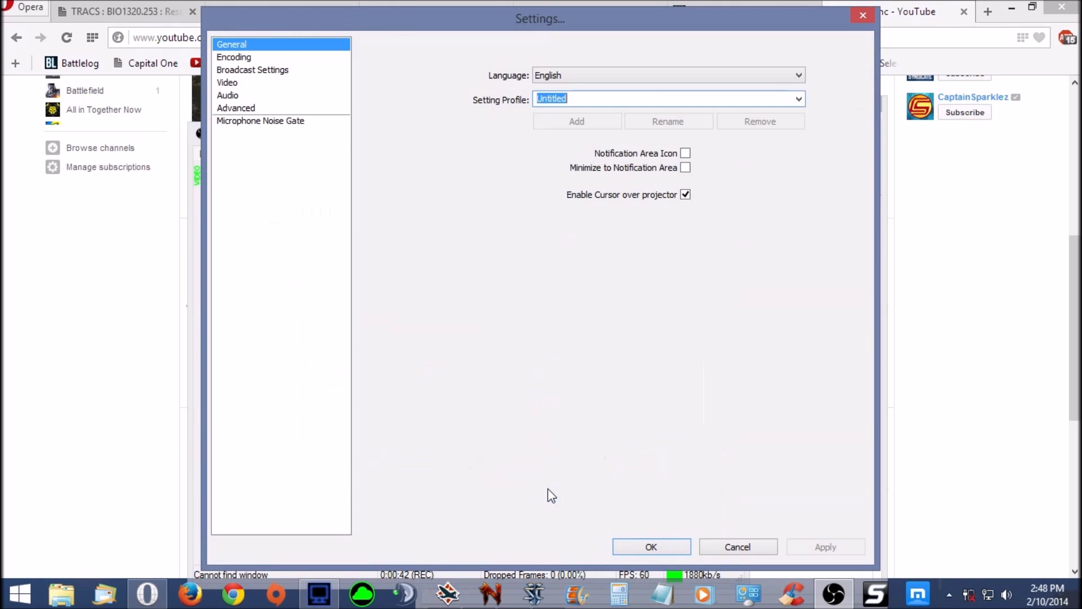
left_click(726, 551)
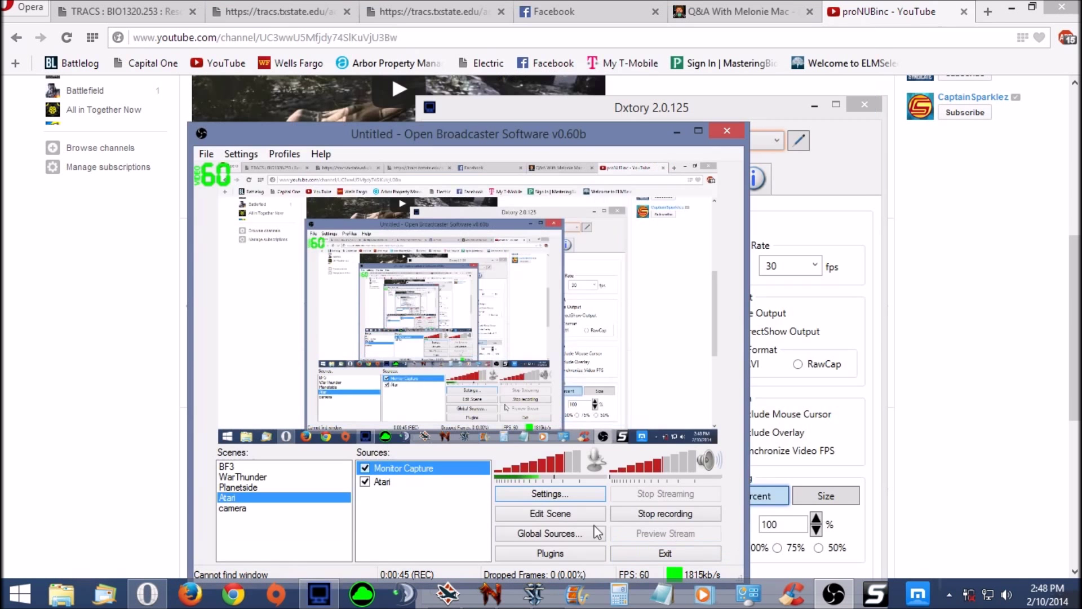
left_click(553, 534)
key("Escape")
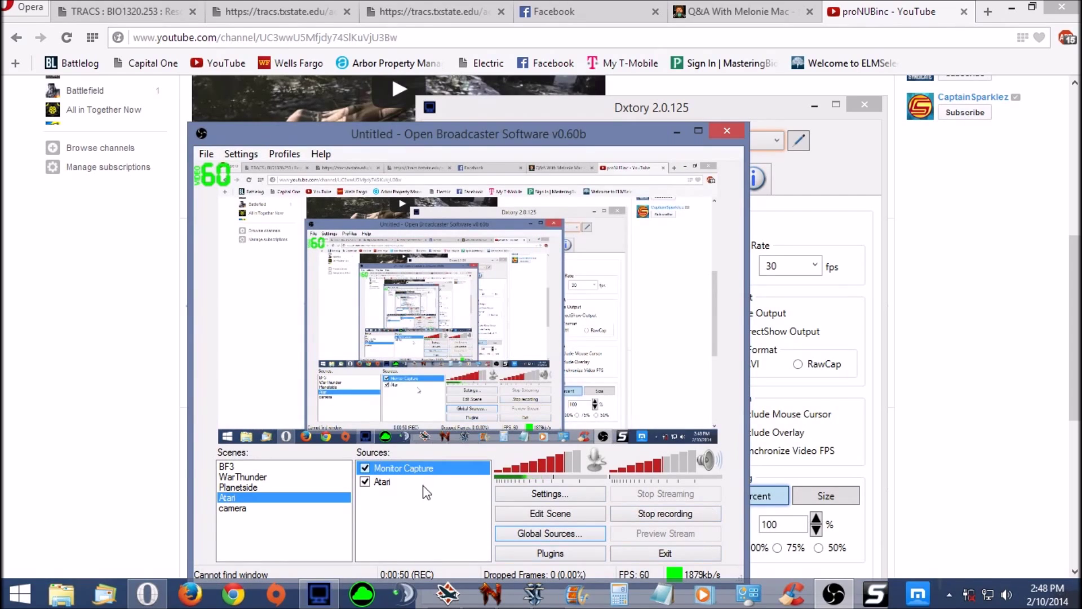
Step: Deselect the Monitor Capture source and minimize both OBS and the Dxtory window
left_click_drag(753, 110, 682, 40)
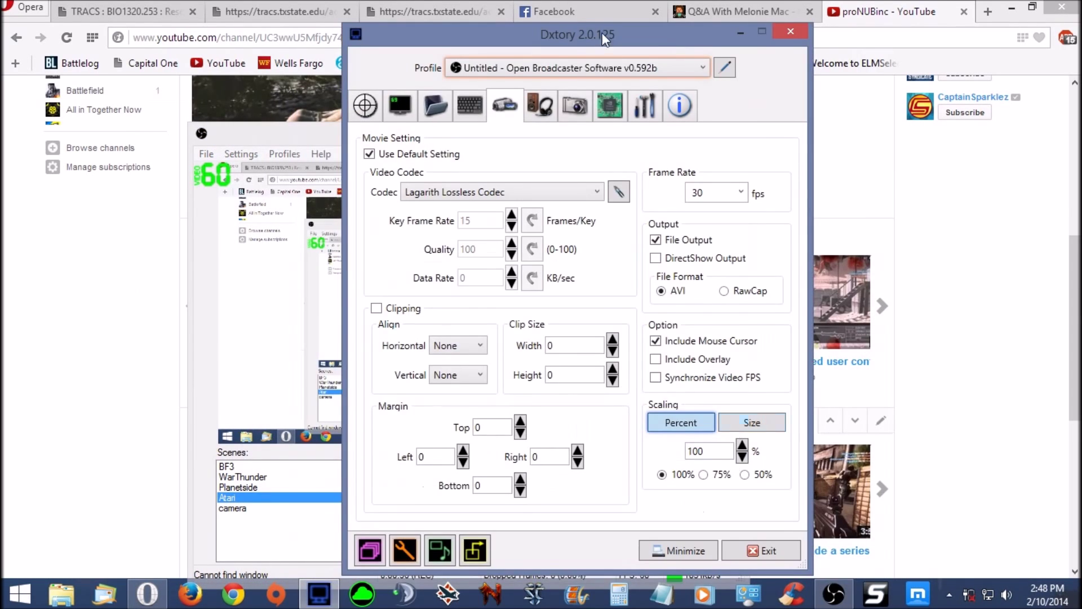
left_click(263, 378)
left_click(236, 498)
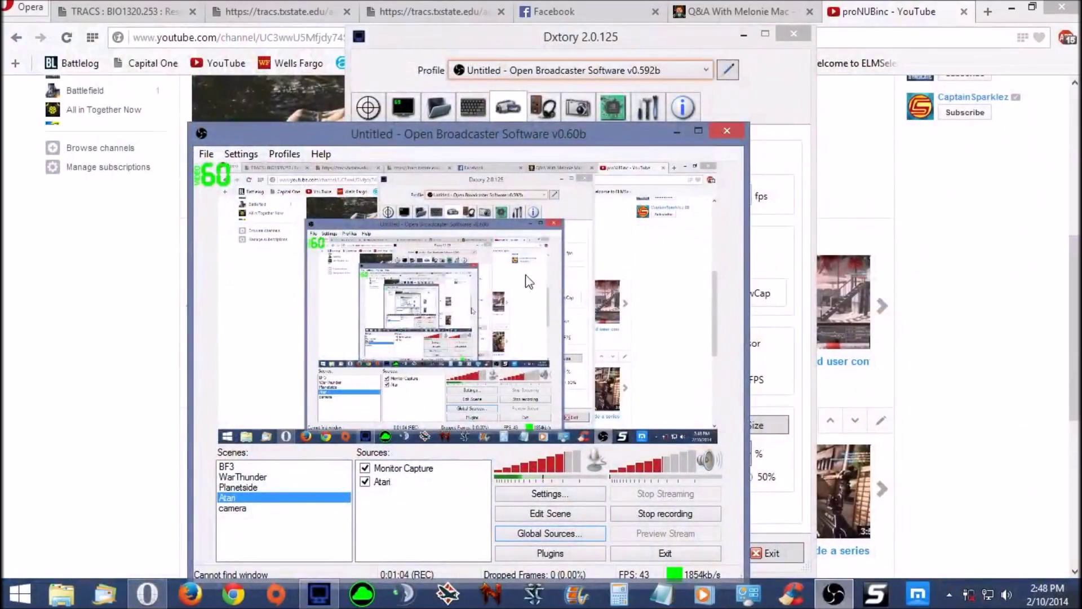
left_click(677, 131)
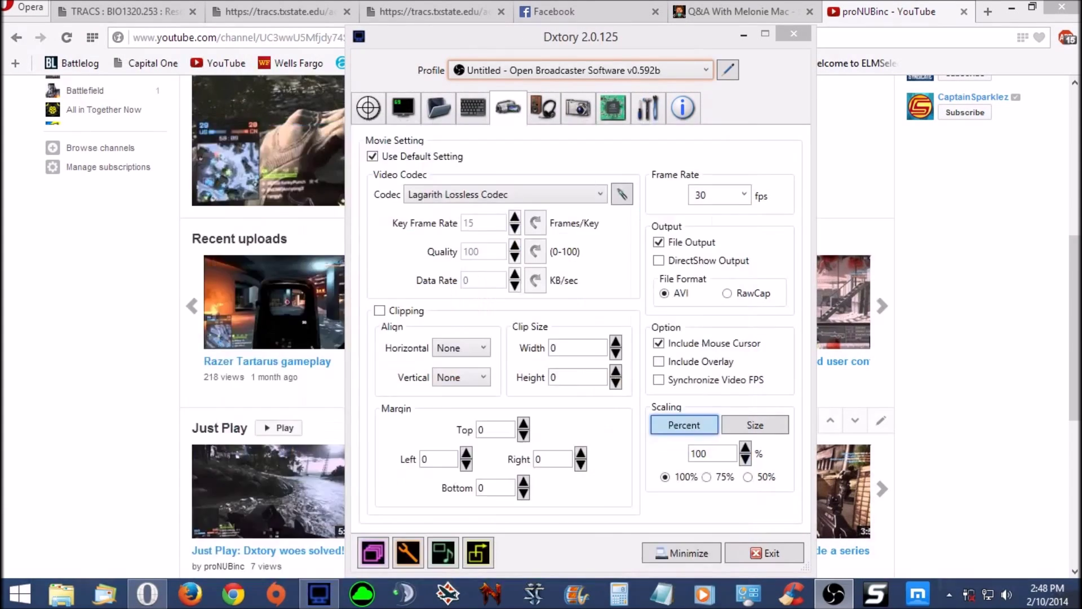
left_click(620, 40)
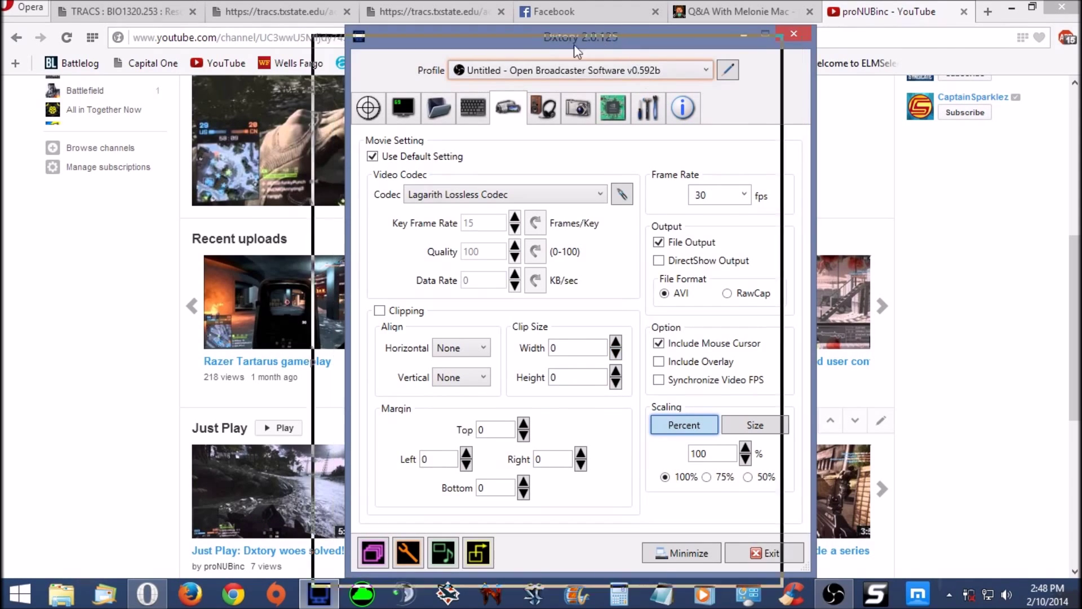
key("super+Down")
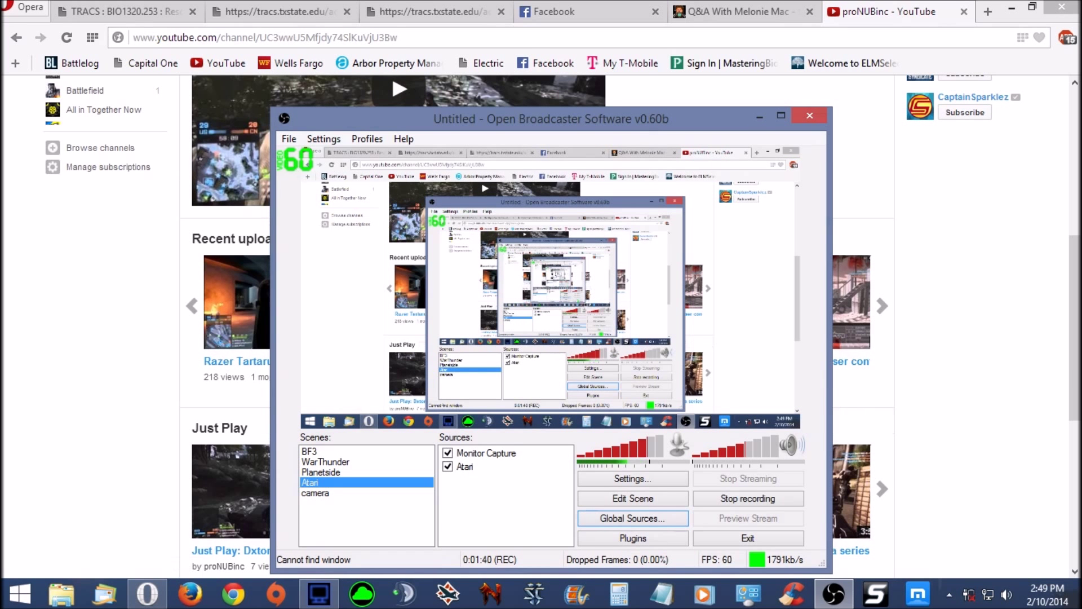
Step: Briefly restore the Dxtory settings window from the taskbar and minimize it again
left_click(319, 594)
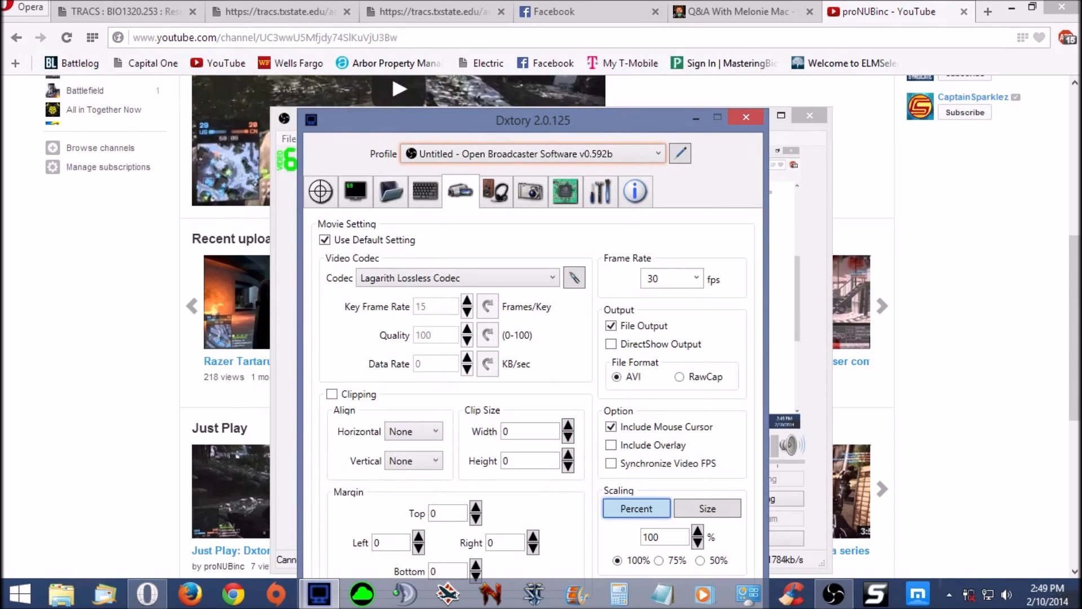
left_click(696, 119)
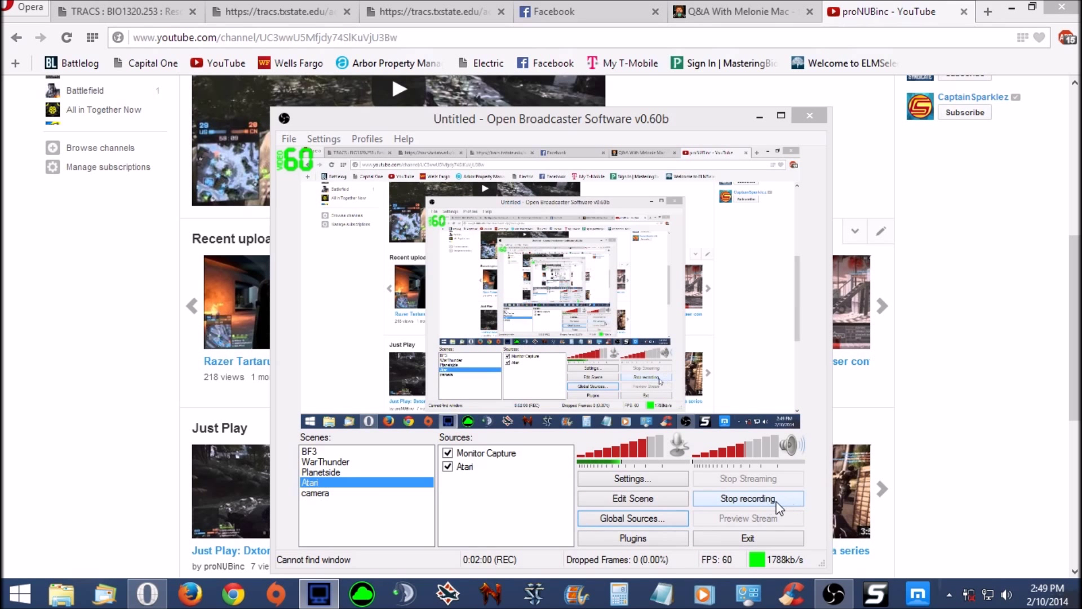
left_click(614, 480)
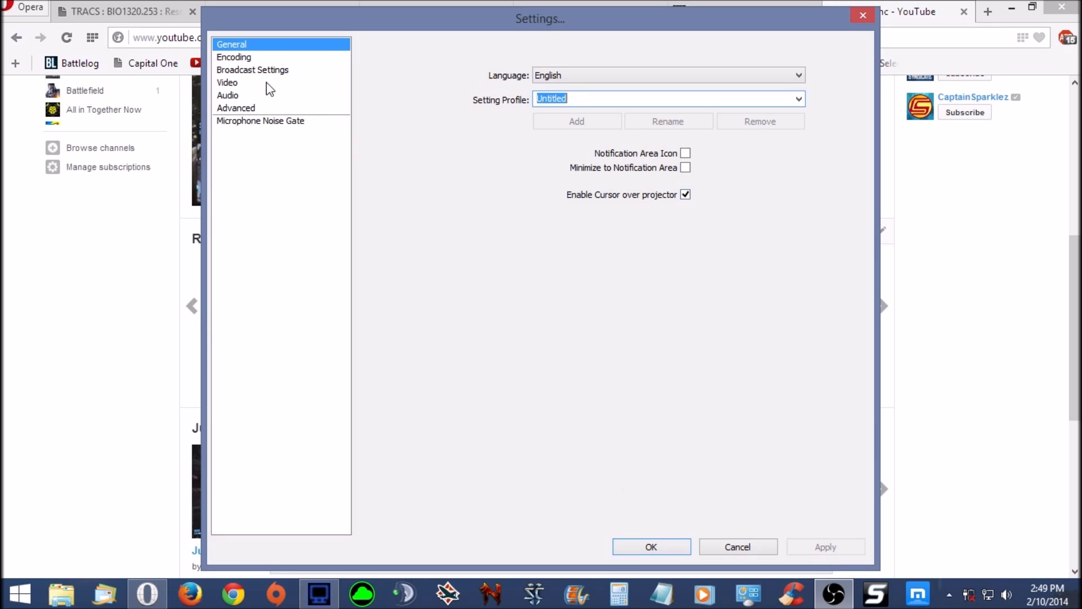
left_click(238, 72)
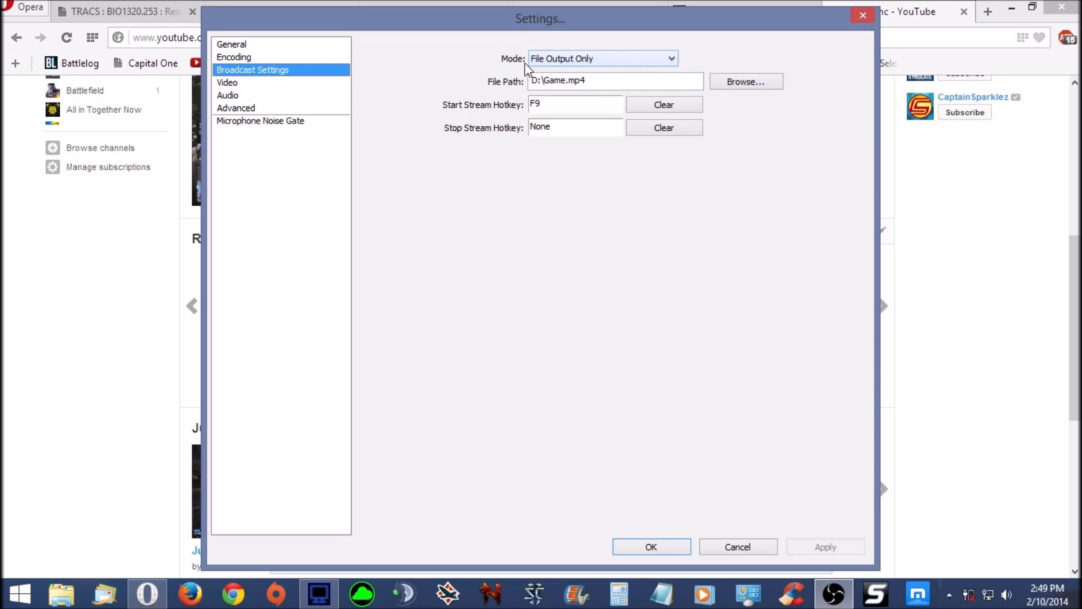
left_click(670, 60)
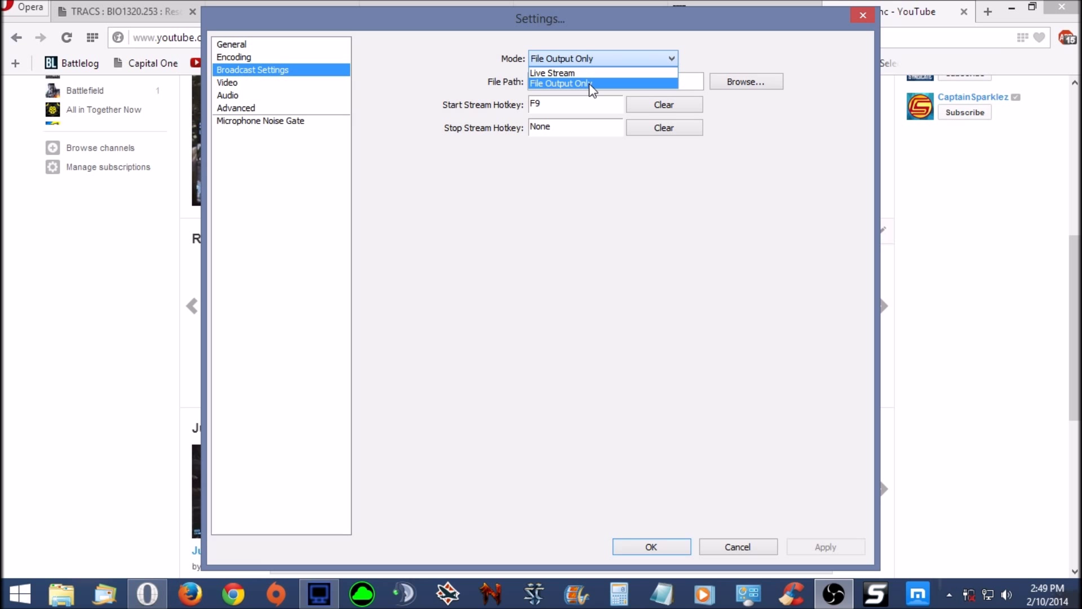
left_click(626, 339)
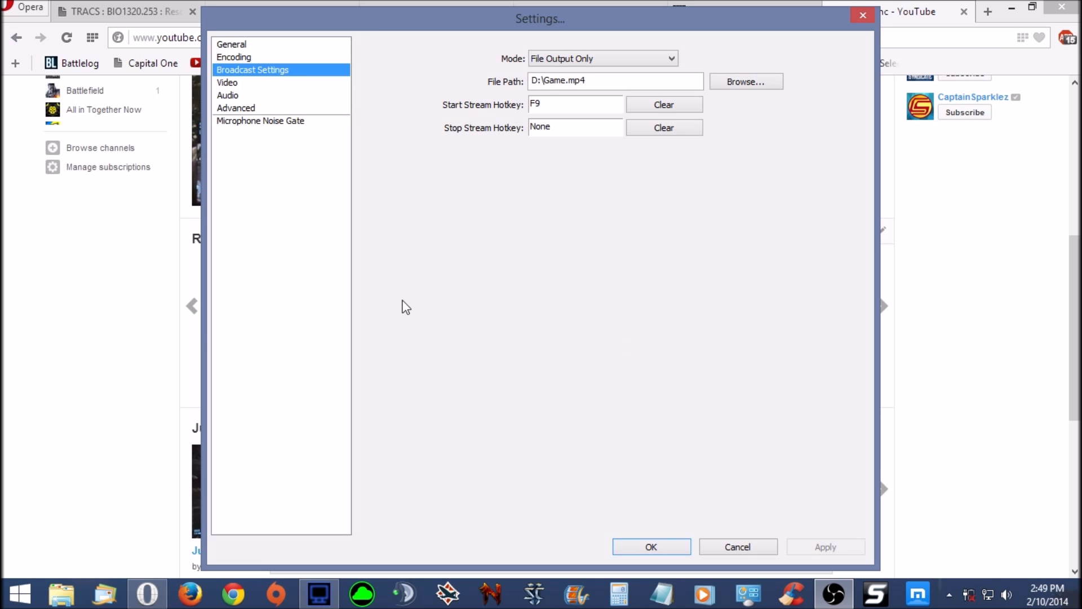
left_click(720, 547)
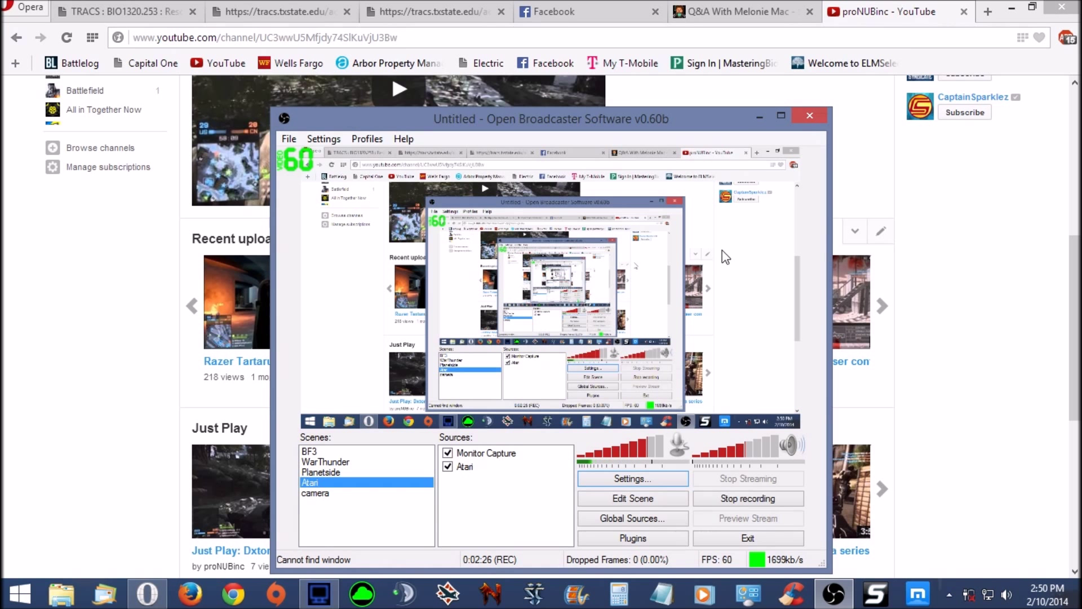
left_click(624, 479)
left_click(730, 550)
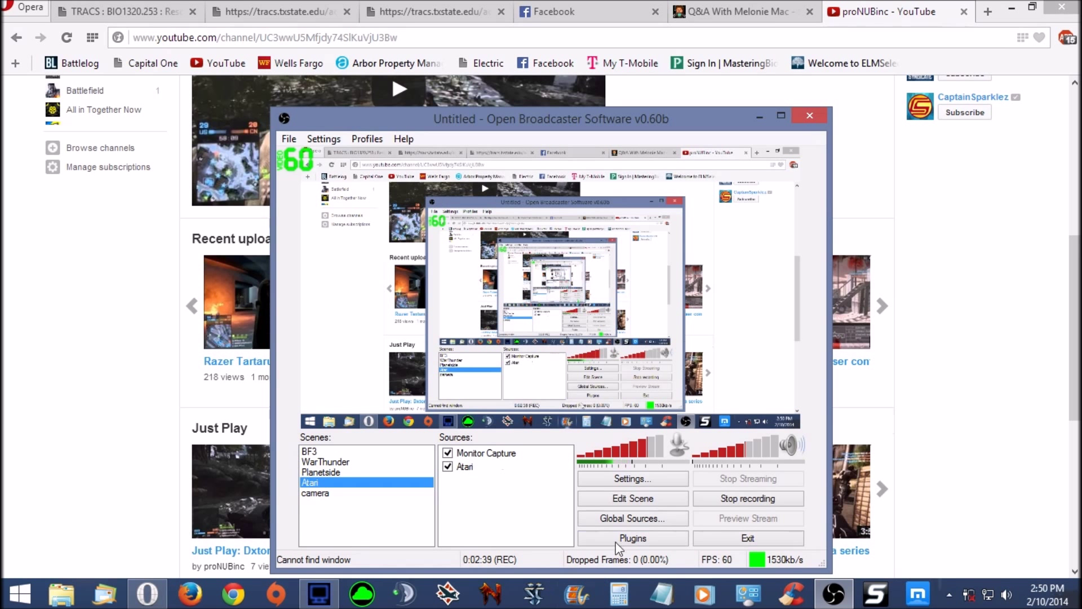
left_click(636, 479)
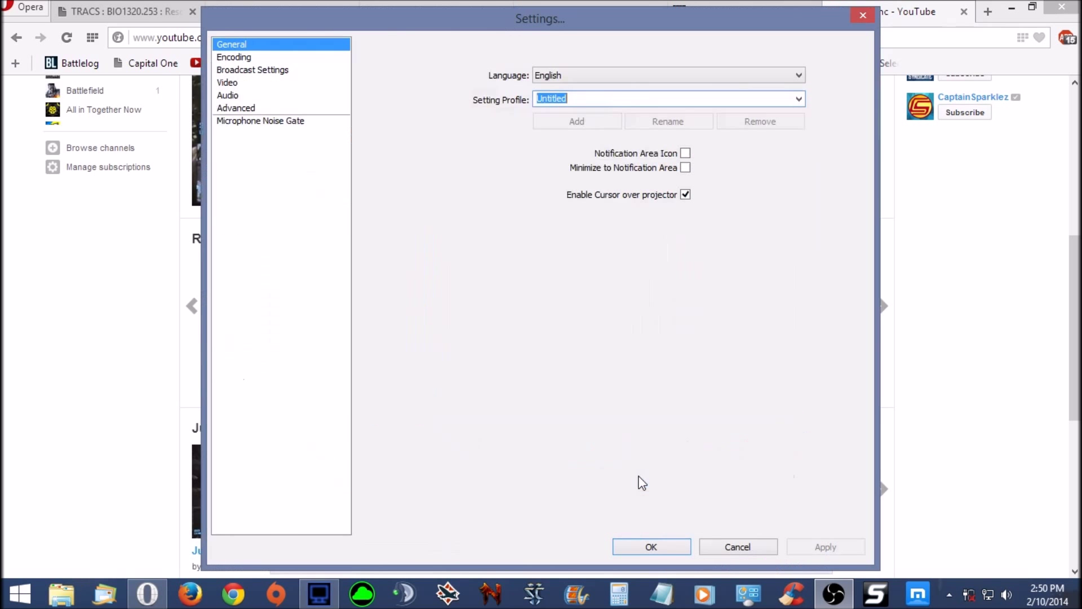
left_click(260, 69)
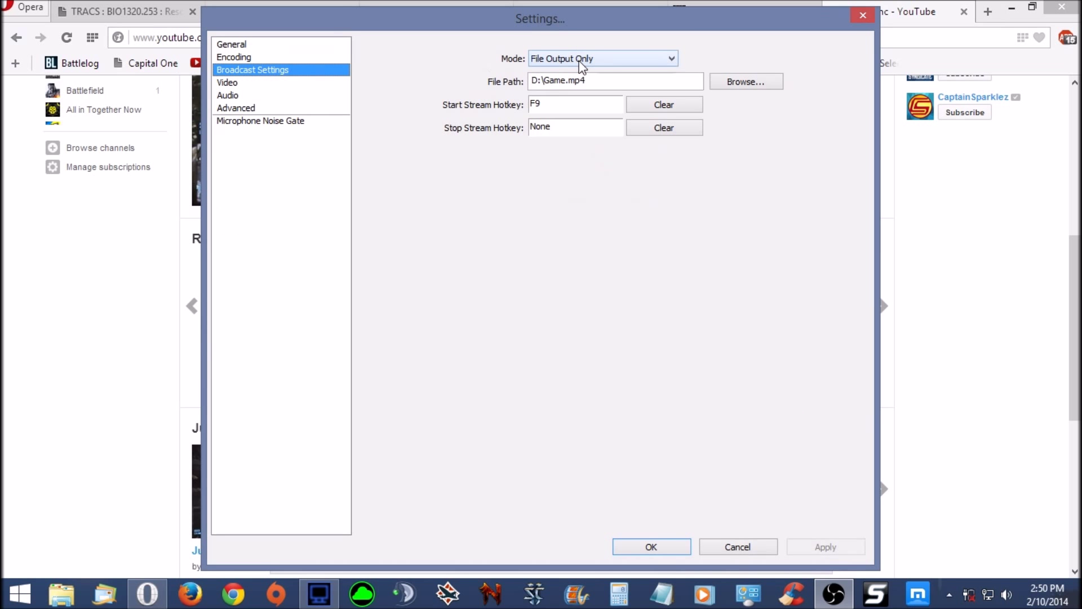
left_click(753, 547)
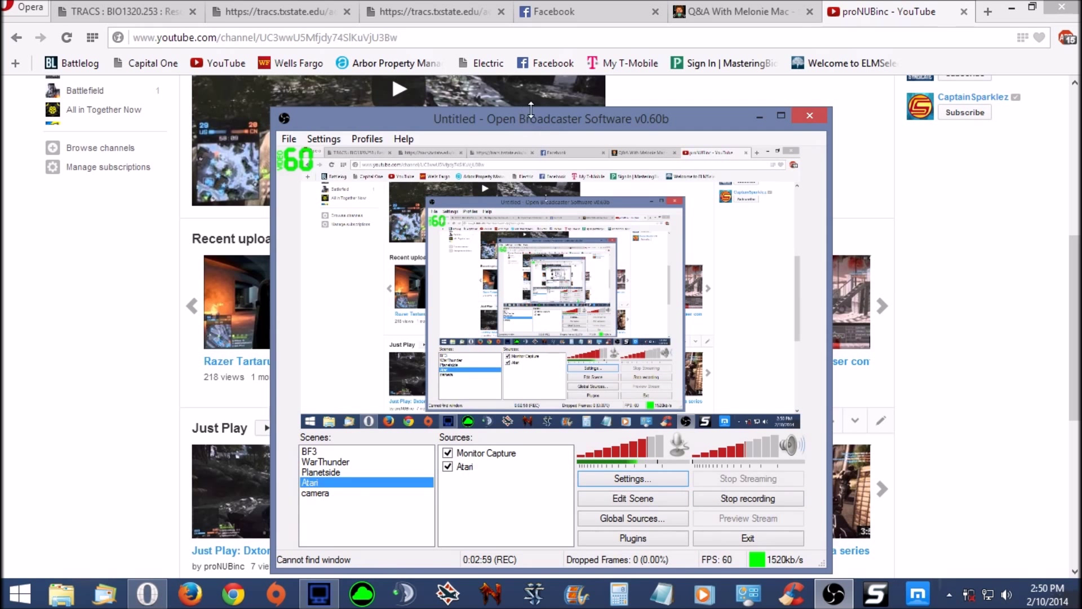
left_click_drag(532, 118, 440, 120)
Step: Minimise OBS and scroll through the YouTube channel page
left_click(760, 116)
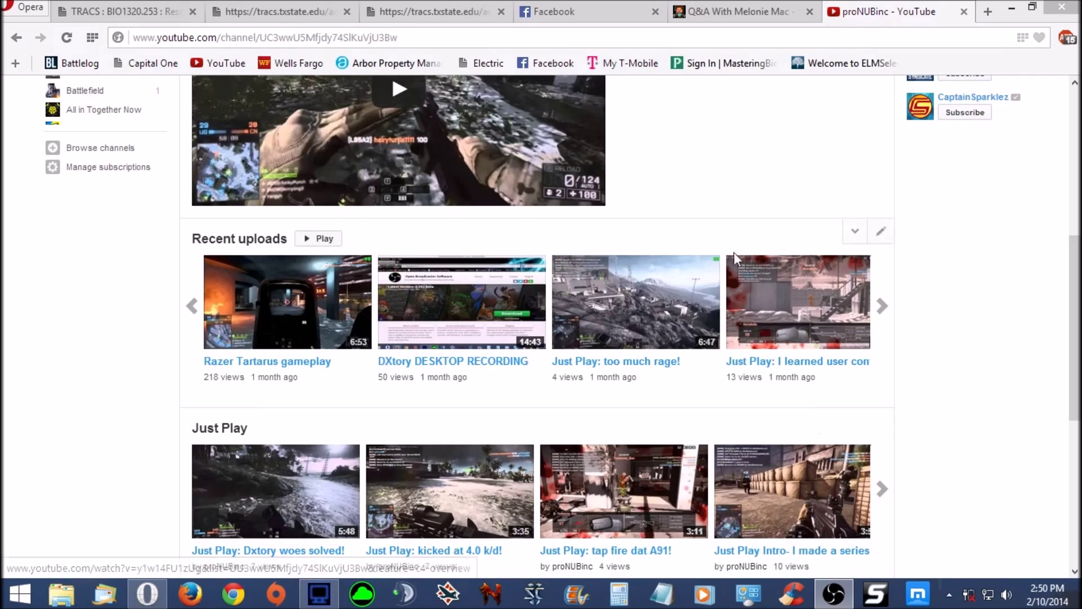
scroll(1014, 401, "down", 7)
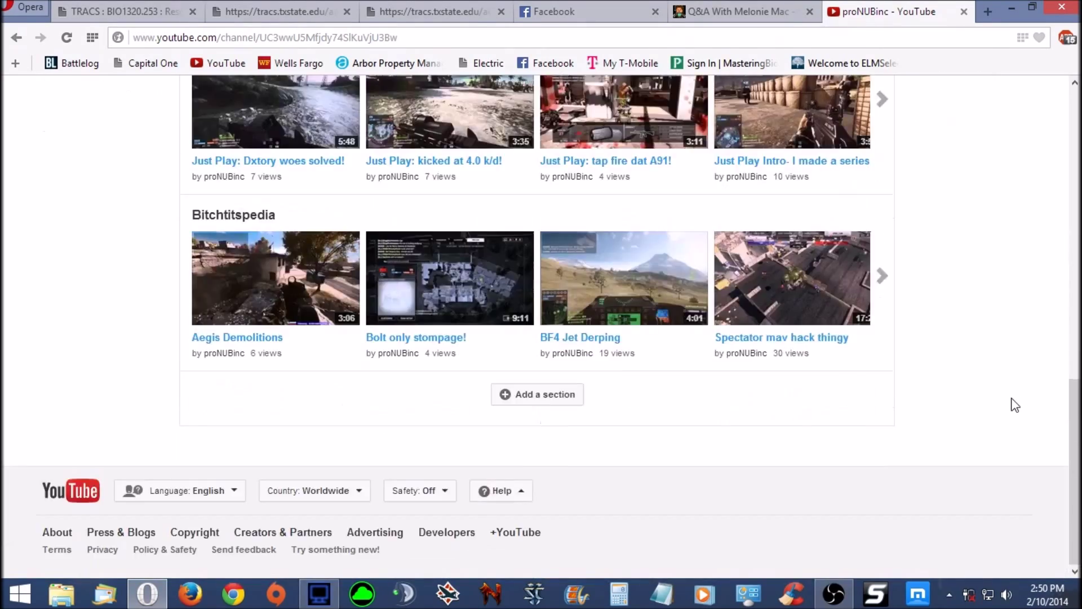
scroll(1015, 405, "up", 8)
scroll(1015, 404, "up", 5)
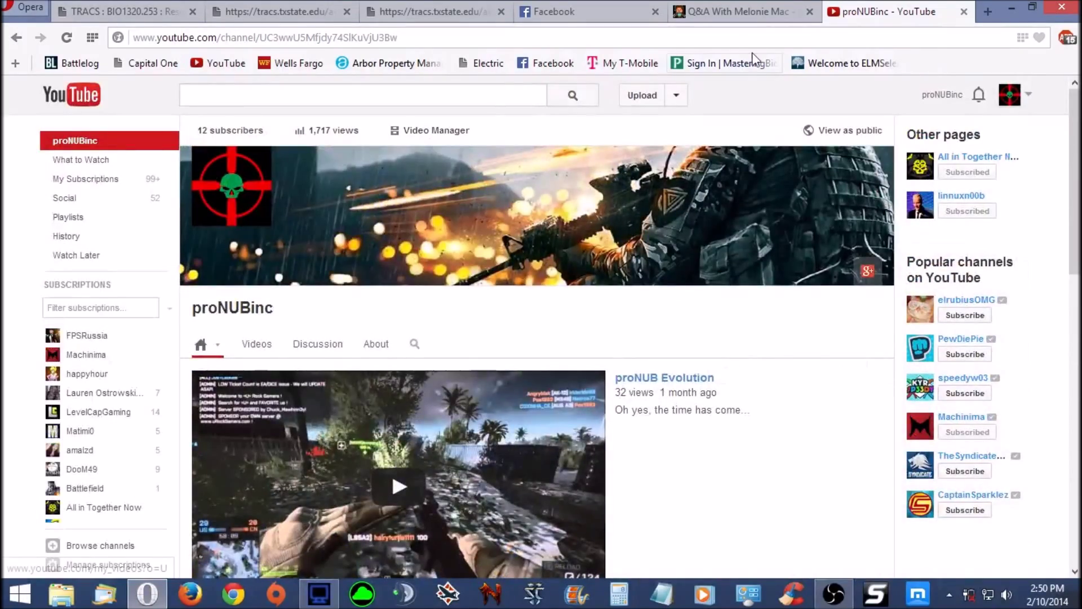
Step: Show the BIO1320.253 Resources page in TRACS, then minimise the Opera browser to the desktop
left_click(564, 16)
left_click(421, 15)
left_click(102, 12)
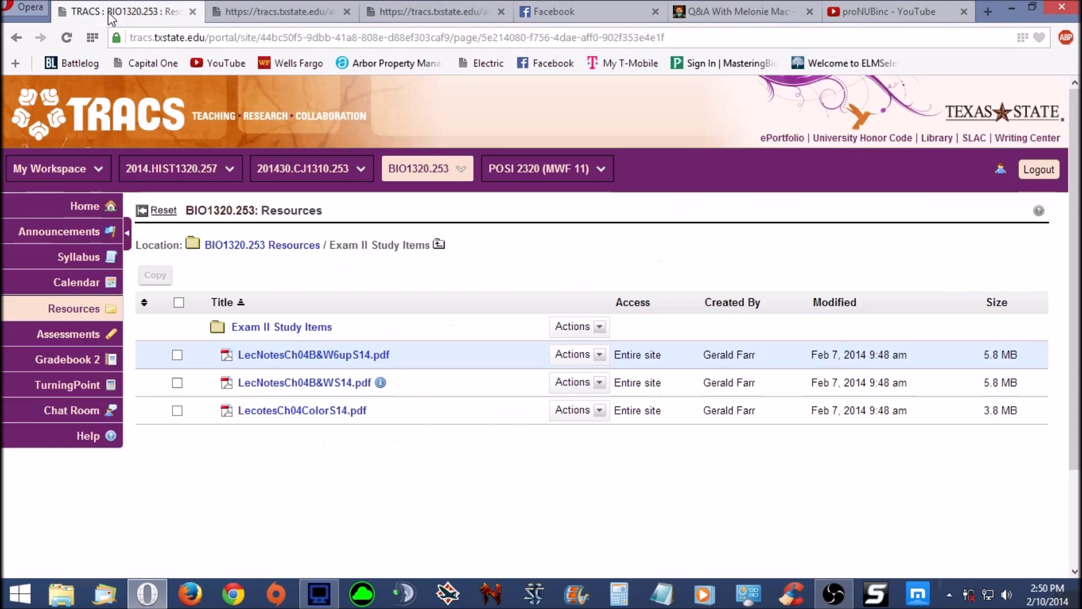
mouse_move(1081, 608)
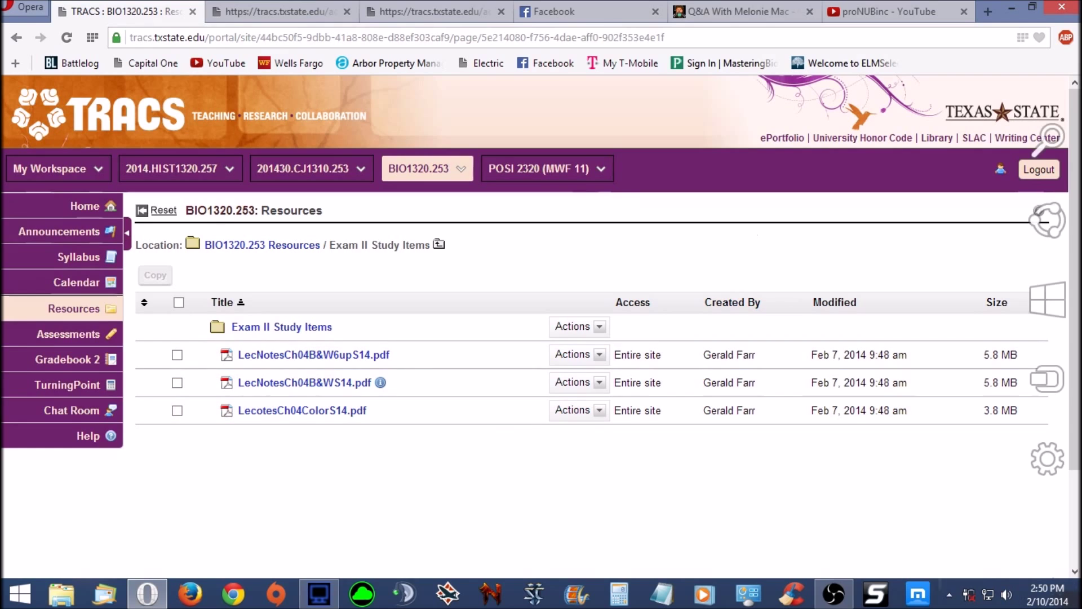
left_click(1079, 600)
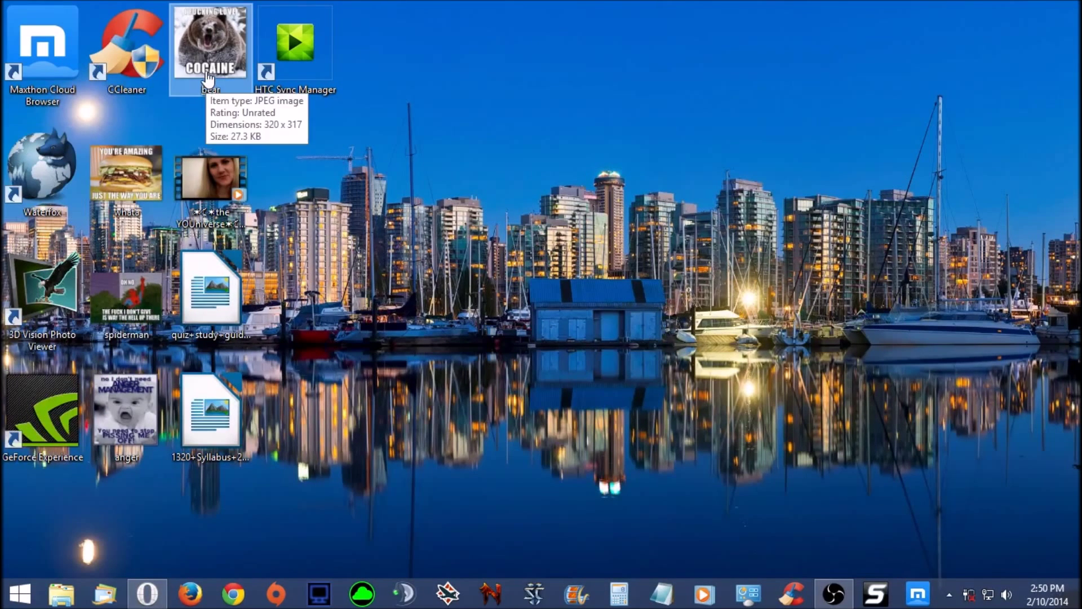
double_click(209, 66)
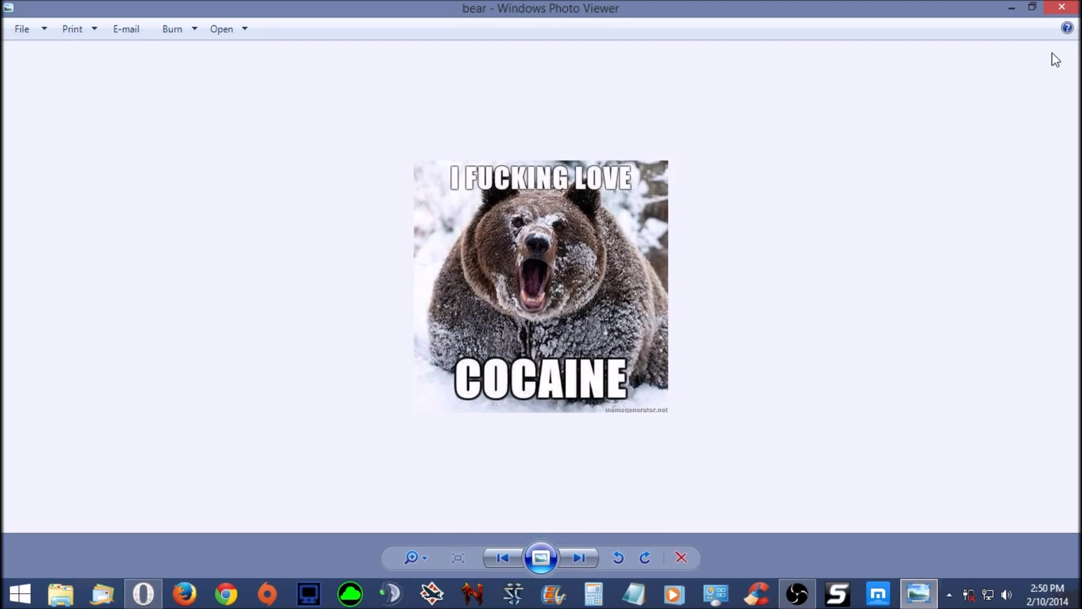
left_click(1062, 8)
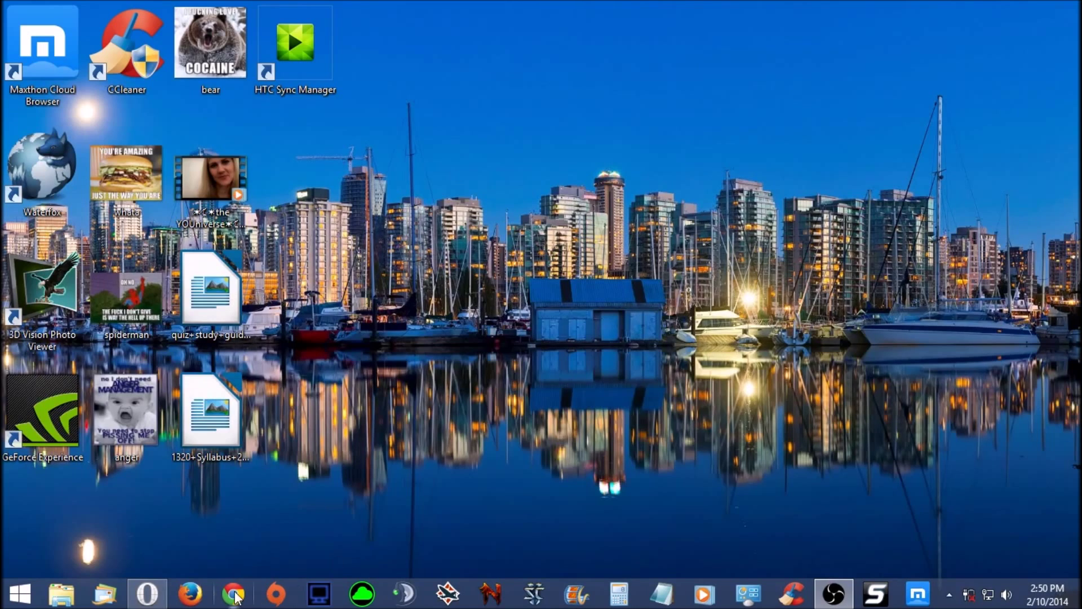
mouse_move(162, 591)
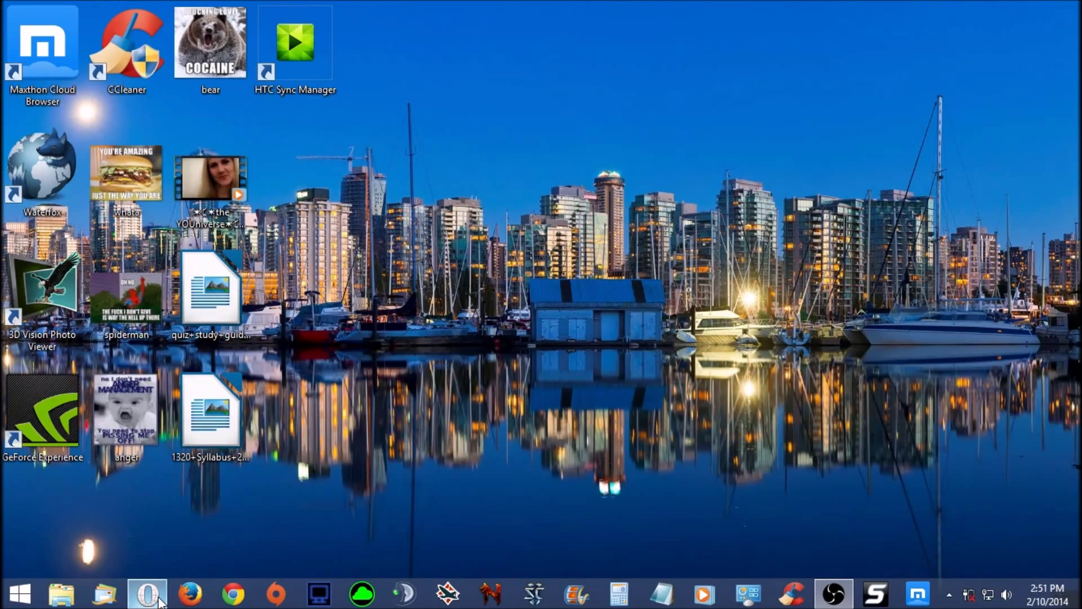
left_click(147, 593)
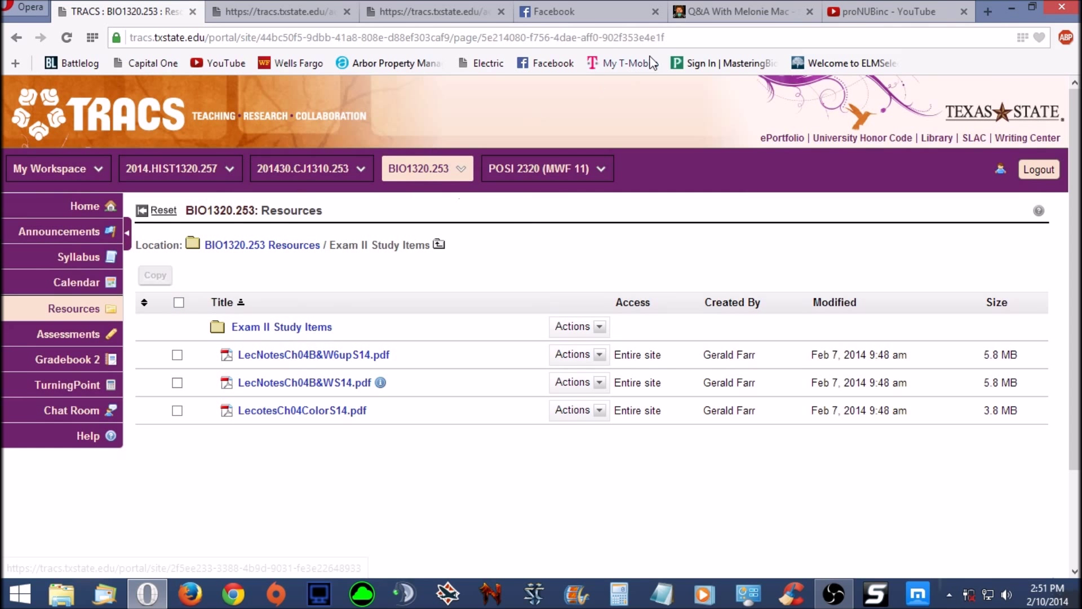
Step: Switch to the proNUBinc - YouTube tab and scroll down and back up its channel page
left_click(868, 12)
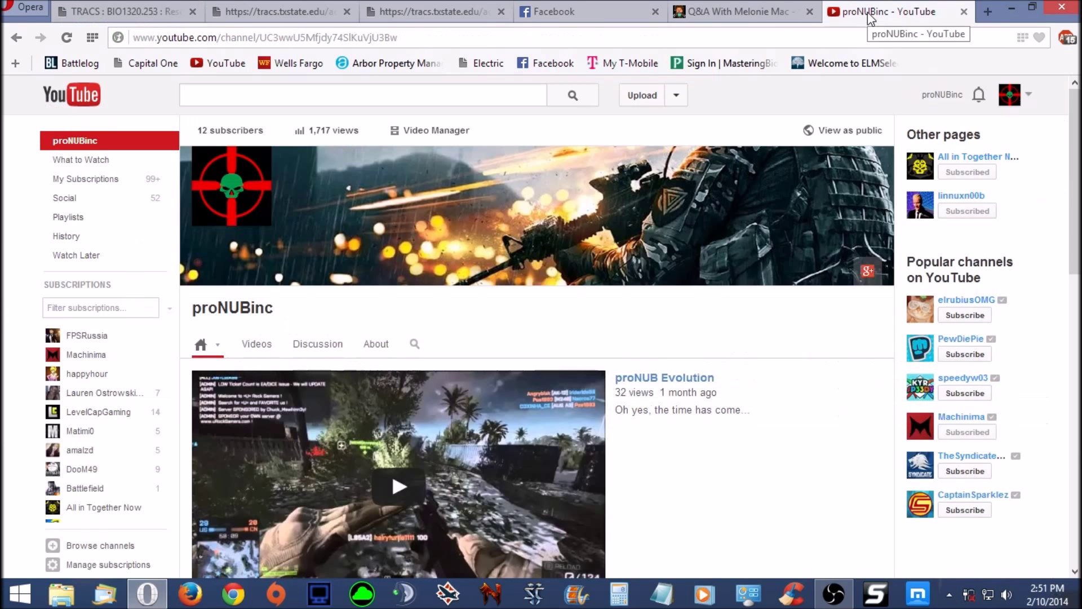
scroll(742, 509, "down", 8)
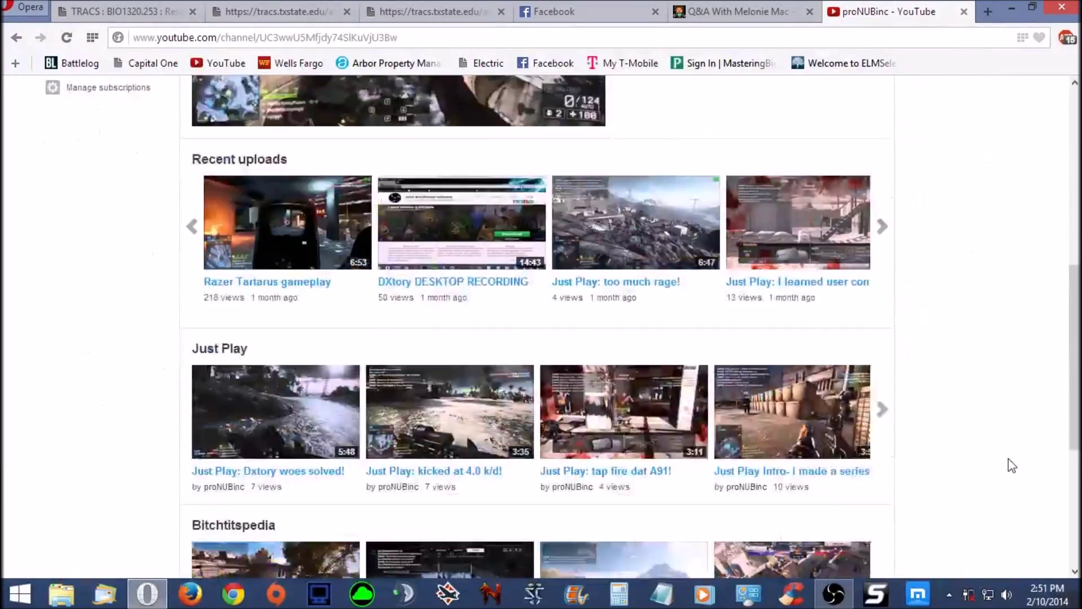
scroll(1008, 460, "down", 3)
scroll(1011, 465, "up", 6)
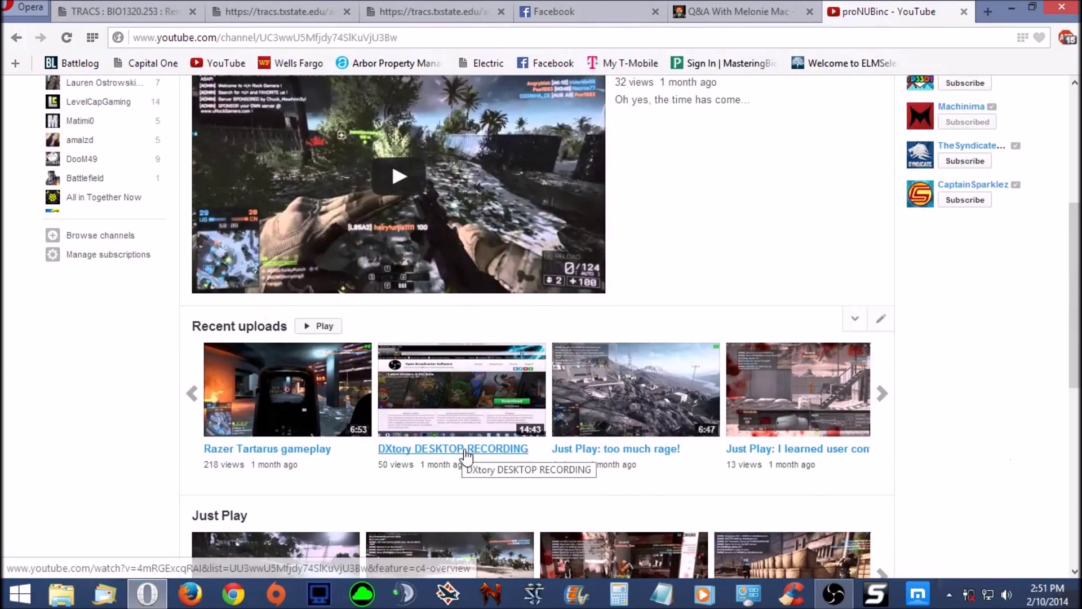